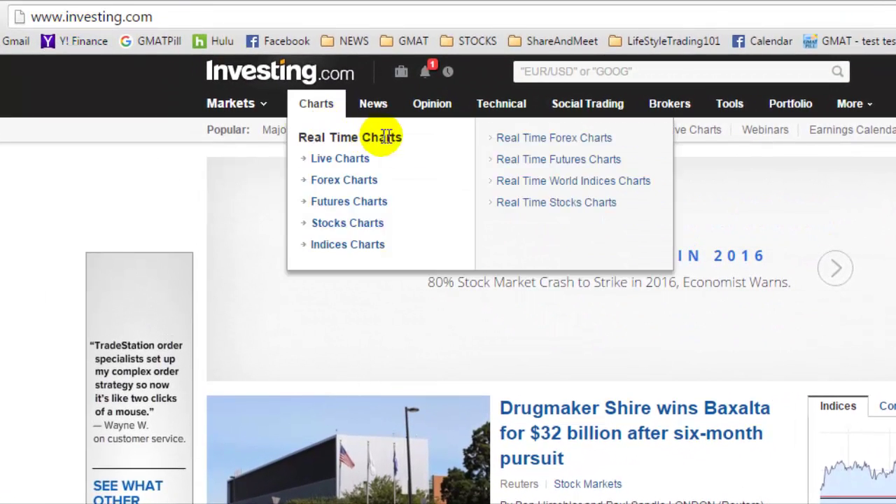
Open the S&P 500 Futures overview and show it as a 5-hour candlestick chart.
click(386, 133)
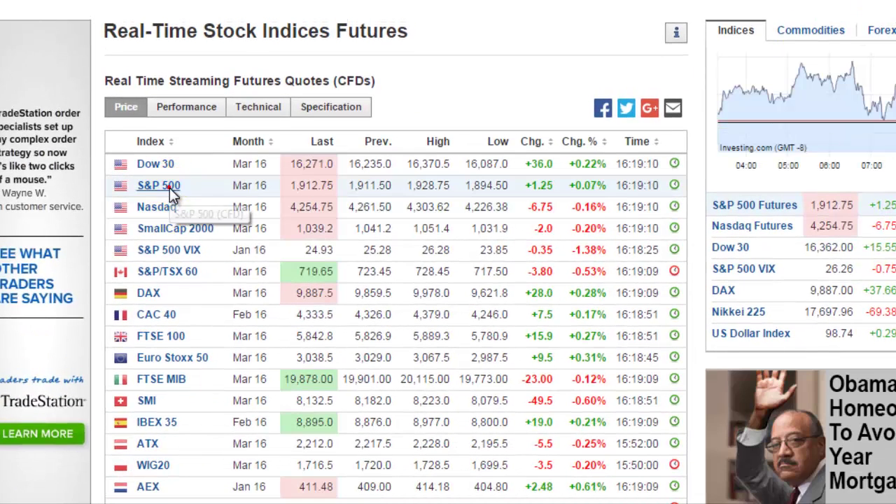
click(170, 187)
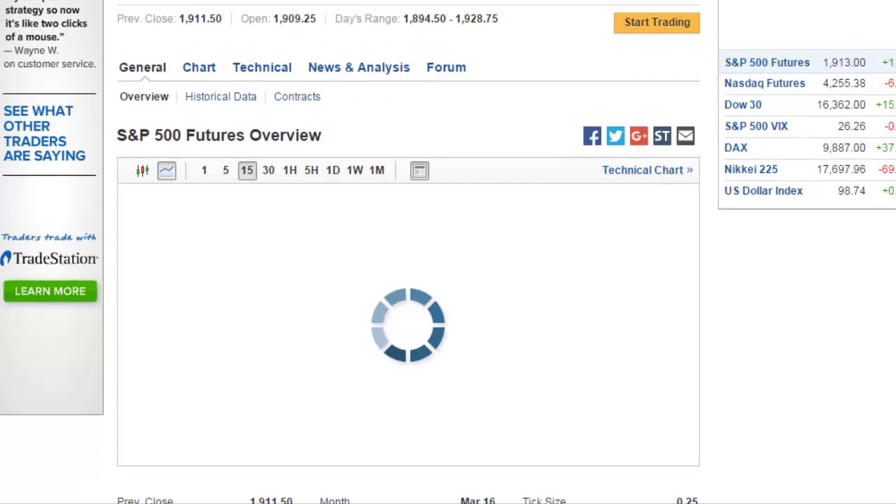
click(142, 172)
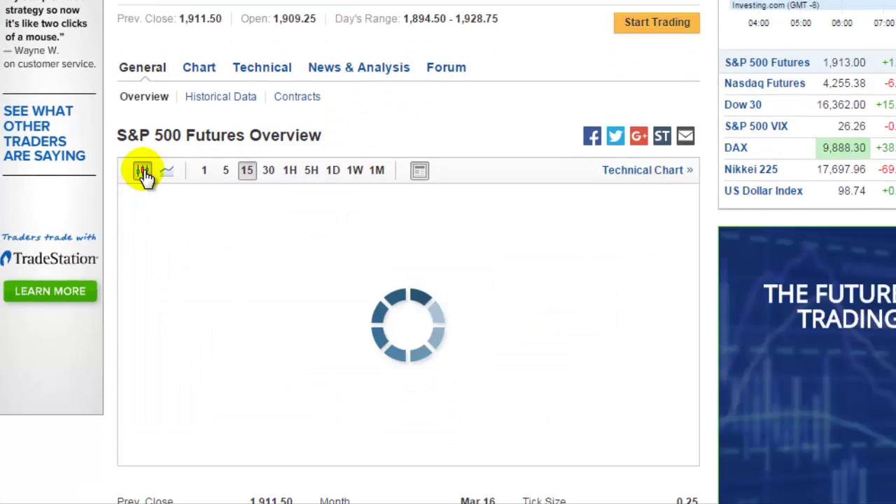
click(310, 175)
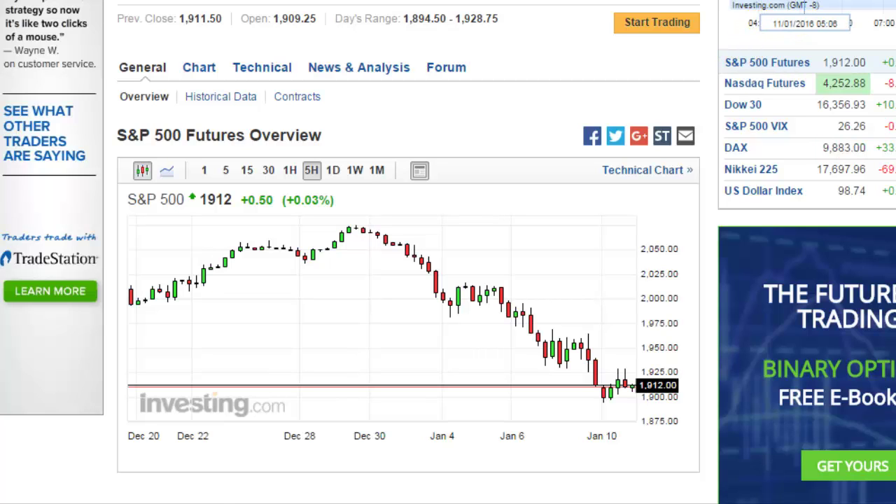
scroll(436, 29, up, 5)
Search Investing.com for 'spy' and open the SPDR S&P 500 (SPY) quote page.
click(438, 20)
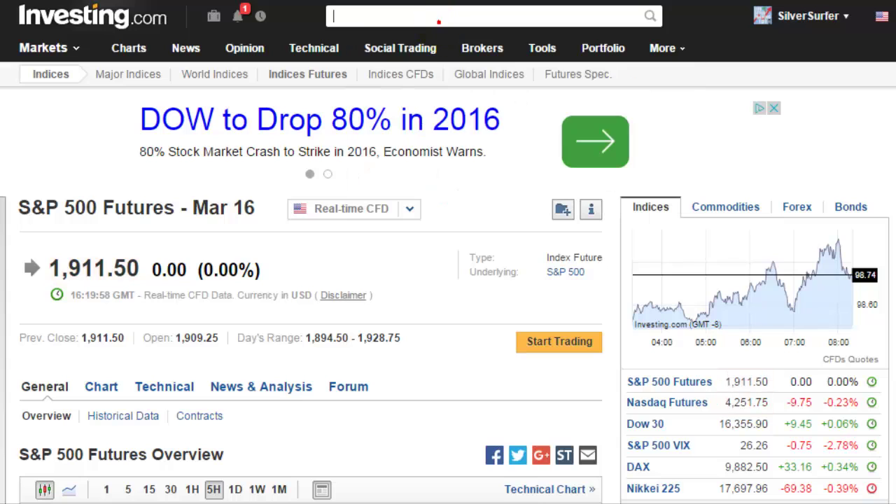
text(spy)
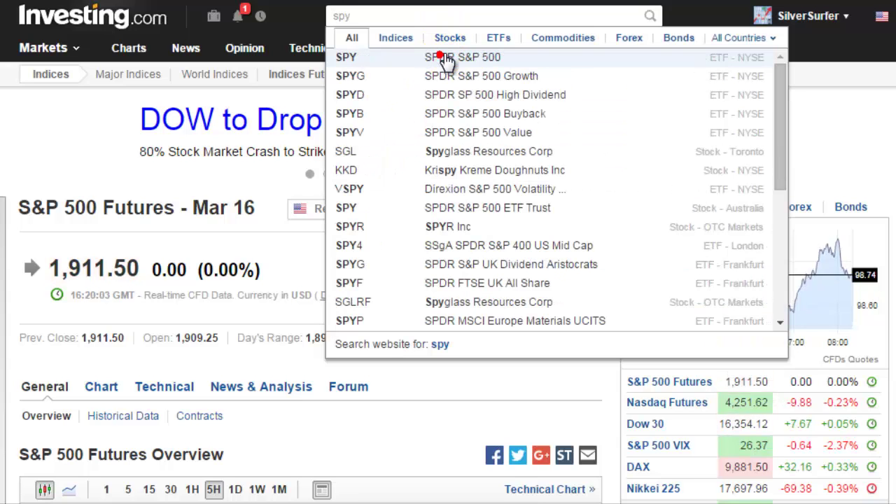
click(446, 59)
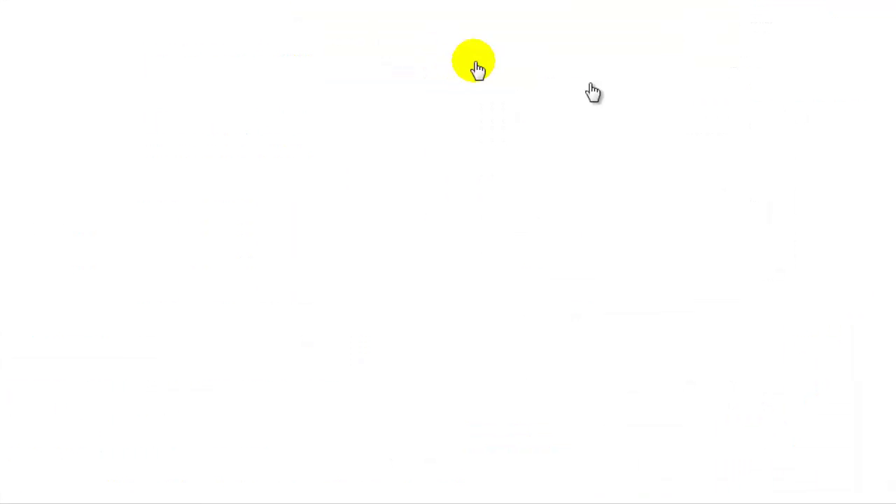
Scroll down the SPY overview page showing a price of 191.63.
scroll(448, 280, down, 4)
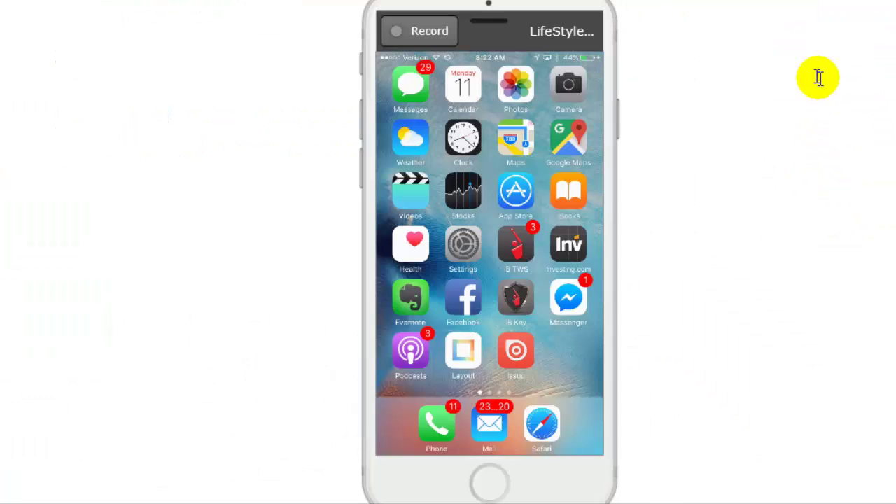
Launch IB TWS and scroll to the SPY spreads at the bottom of the es watchlist.
click(526, 264)
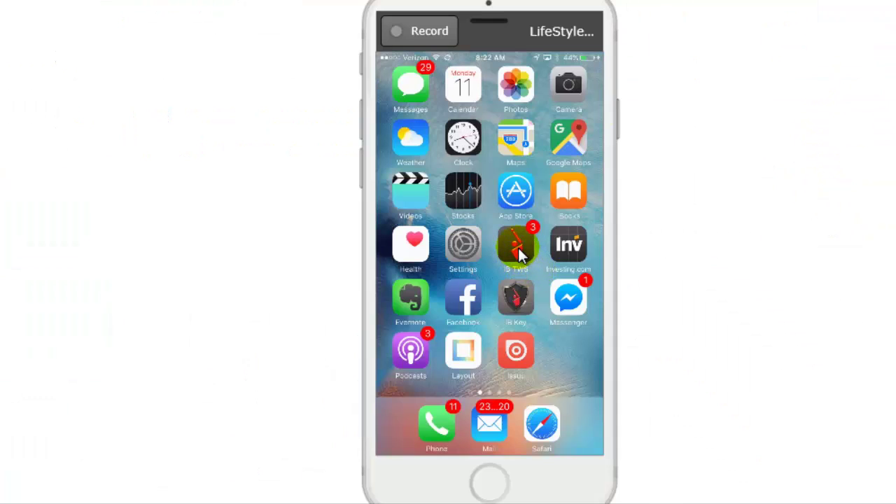
click(519, 256)
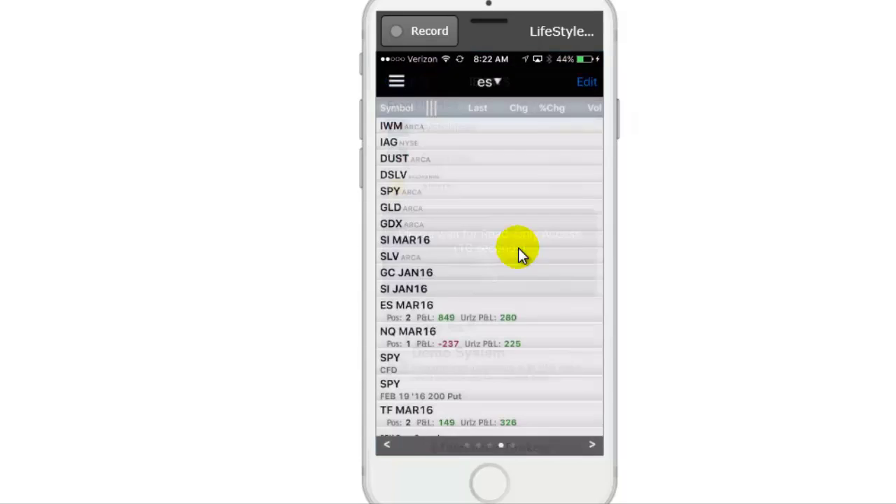
scroll(517, 245, down, 5)
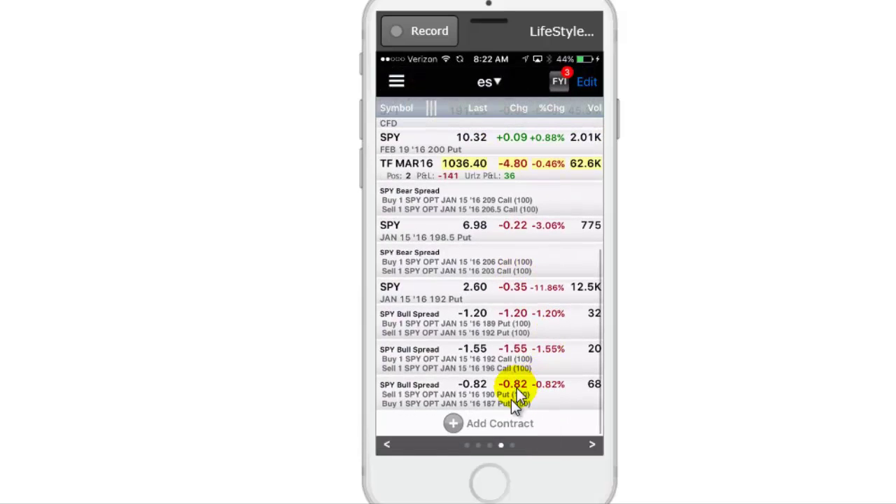
Look up the SPY contract and open its option chain and strategy builder.
click(507, 423)
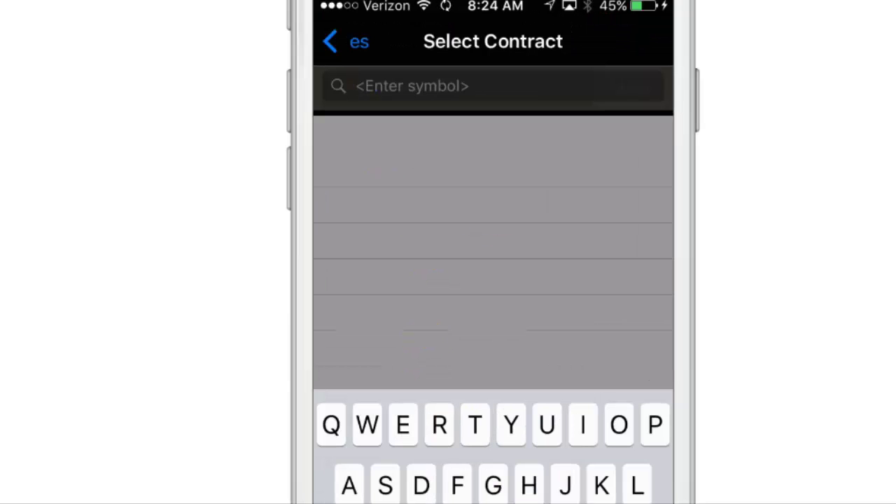
text(SPY)
key(Return)
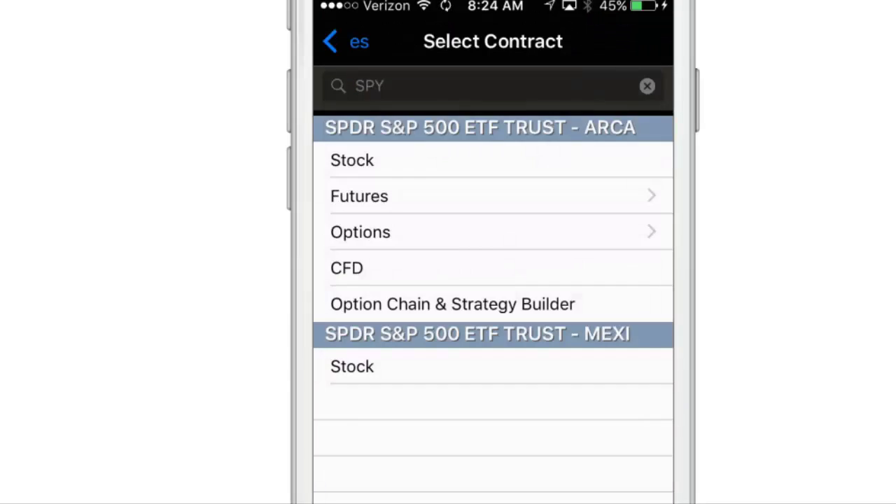
click(482, 304)
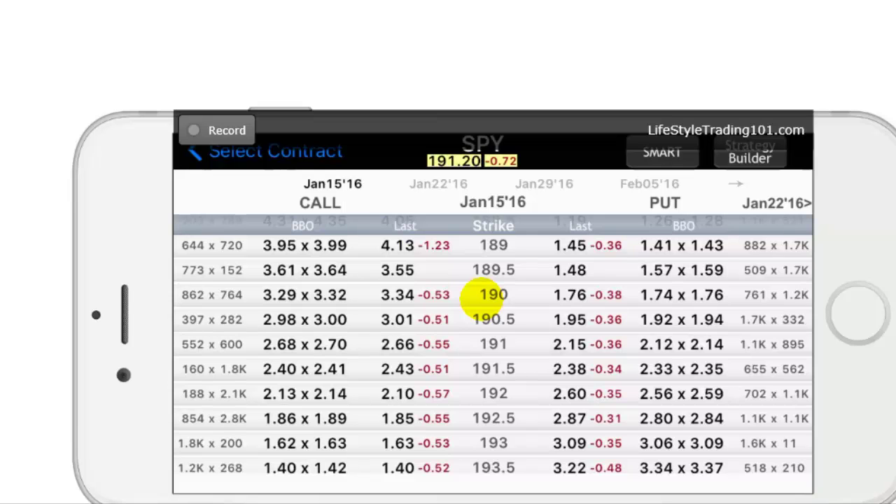
Pick the Jan15'16 190 put as the first leg of the combo.
drag(133, 155, 128, 105)
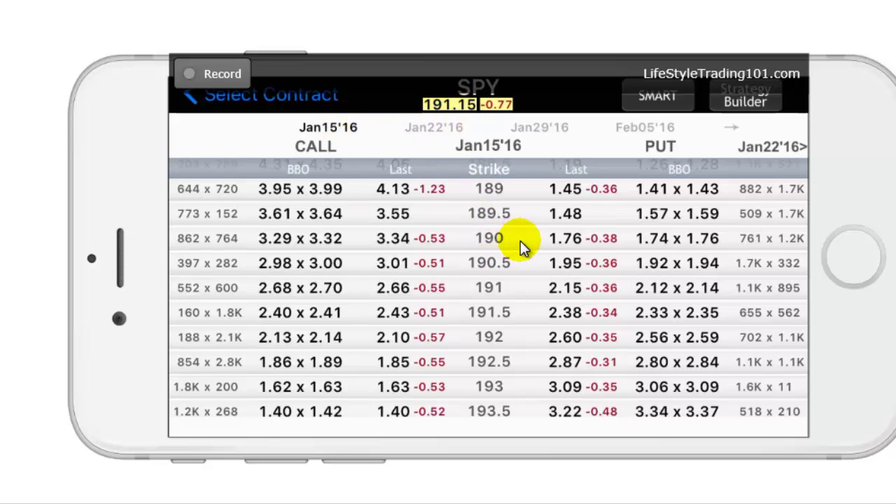
scroll(520, 241, up, 3)
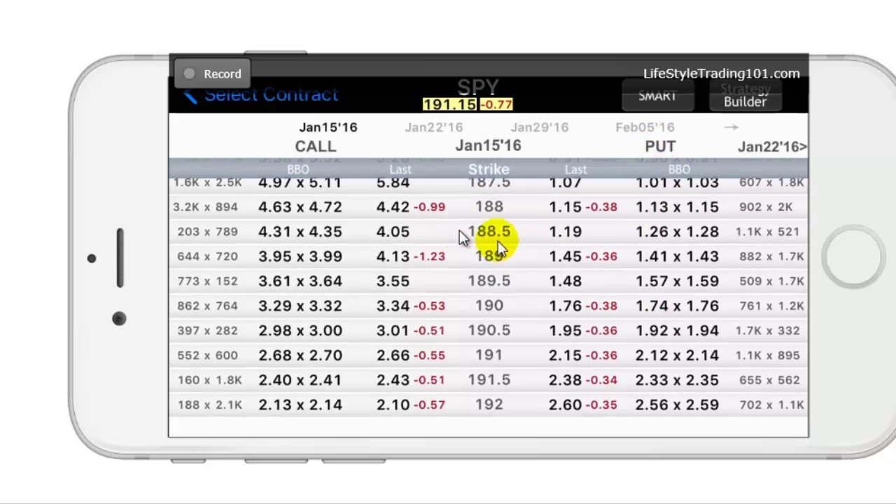
scroll(599, 270, up, 1)
click(599, 271)
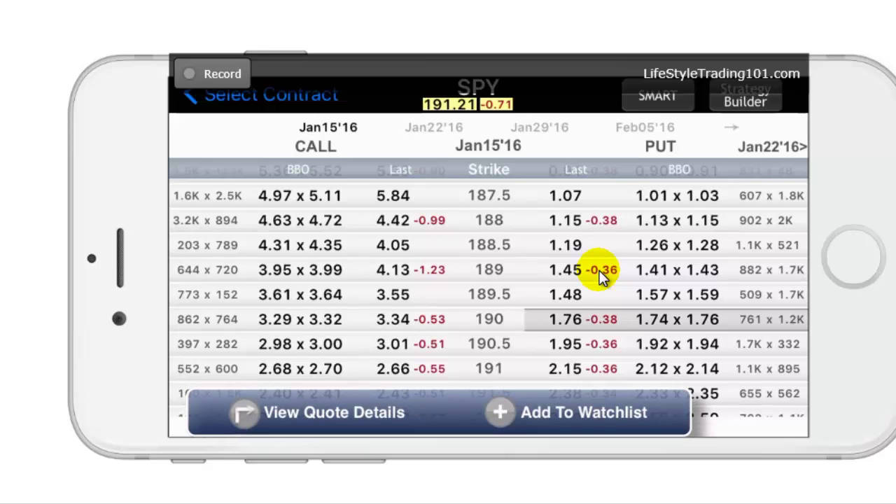
Add the Jan15'16 186 put as the second leg, giving est. premium -1.01.
scroll(599, 270, up, 5)
scroll(599, 270, up, 1)
scroll(599, 271, down, 2)
scroll(600, 270, up, 2)
scroll(599, 270, down, 1)
scroll(599, 270, up, 1)
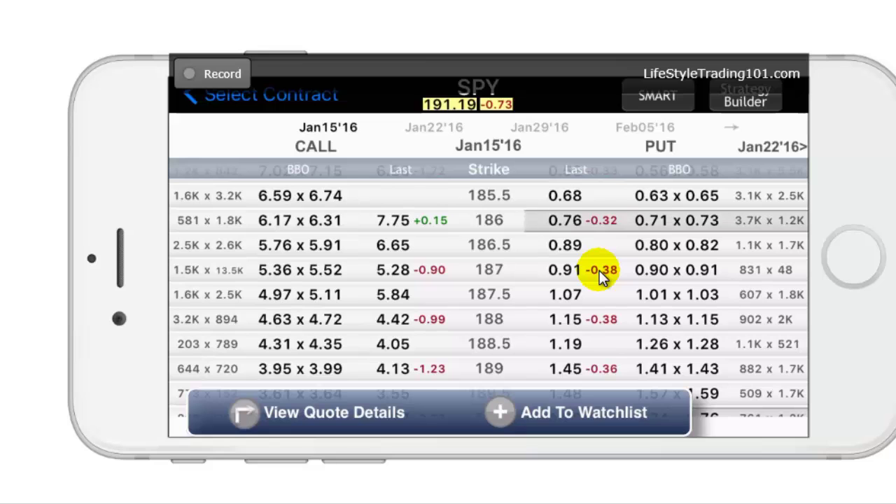
scroll(600, 270, down, 2)
scroll(599, 270, up, 1)
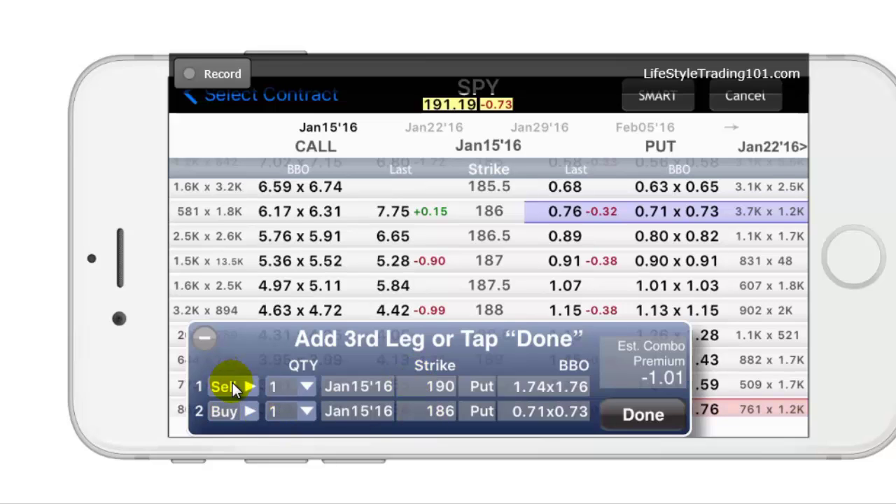
click(646, 415)
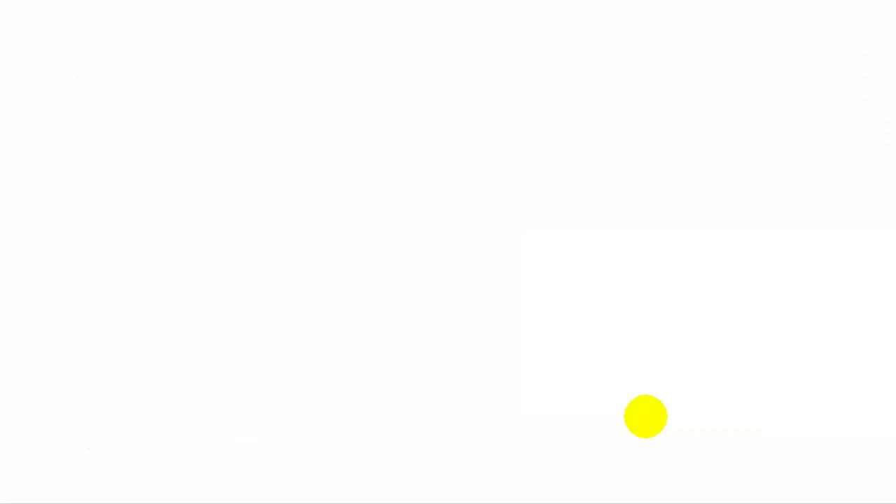
Start a buy order for the new SPY Bull Spread (buy 186 put, sell 190 put).
scroll(645, 415, down, 3)
scroll(645, 415, up, 2)
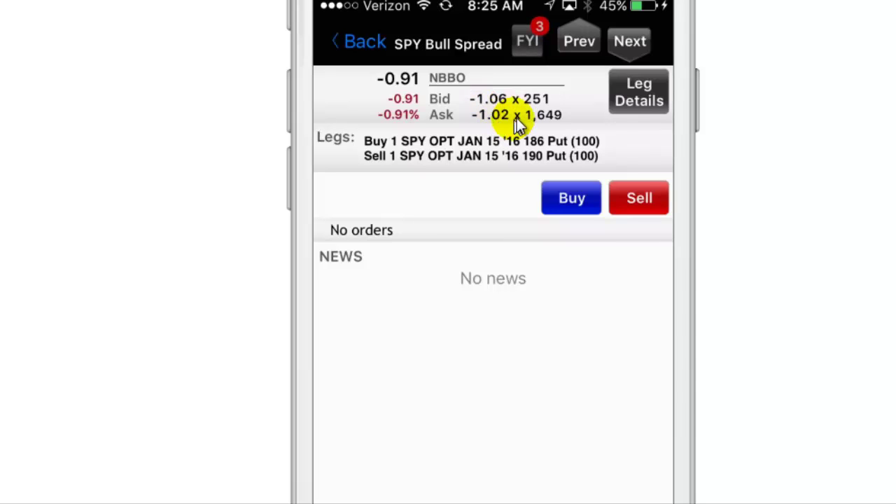
click(549, 205)
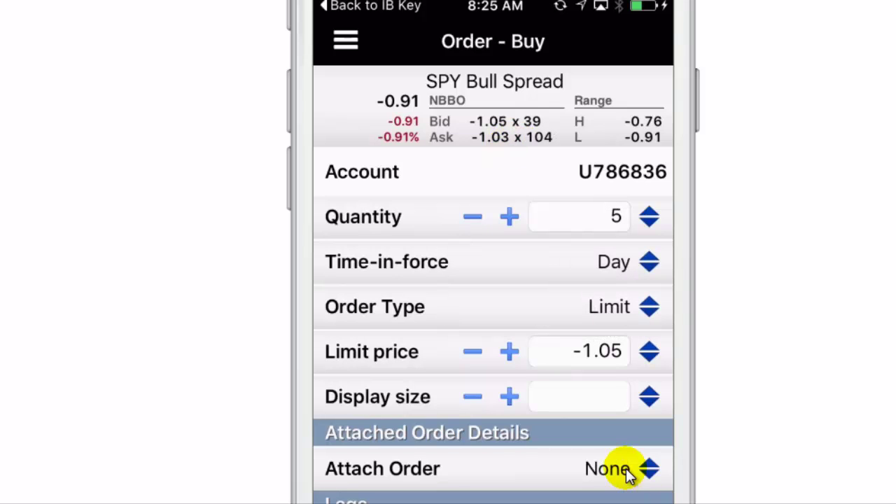
Review the preview (-525 USD amount, 2,000 initial margin change) and submit the spread order.
scroll(629, 474, down, 5)
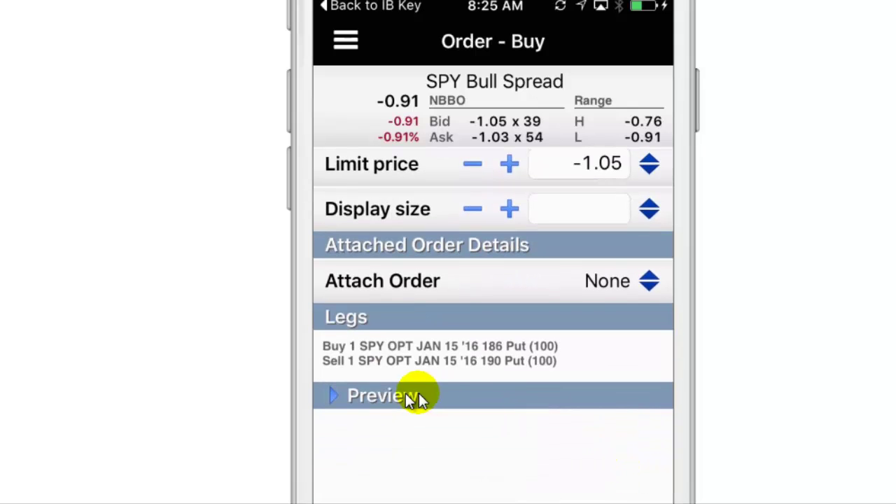
click(379, 397)
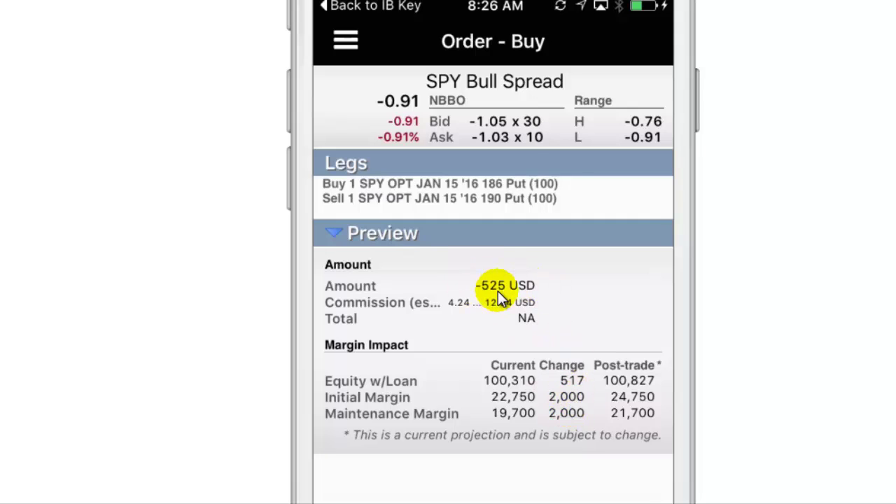
scroll(498, 291, up, 10)
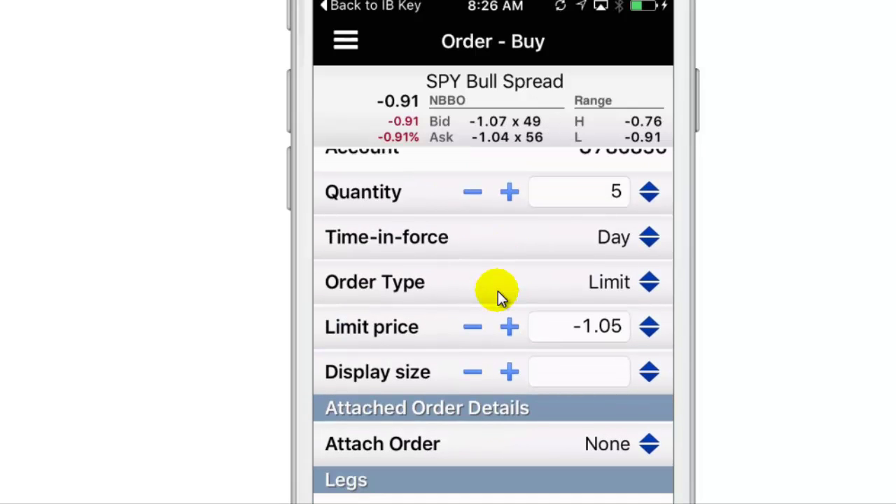
scroll(497, 291, down, 5)
click(497, 291)
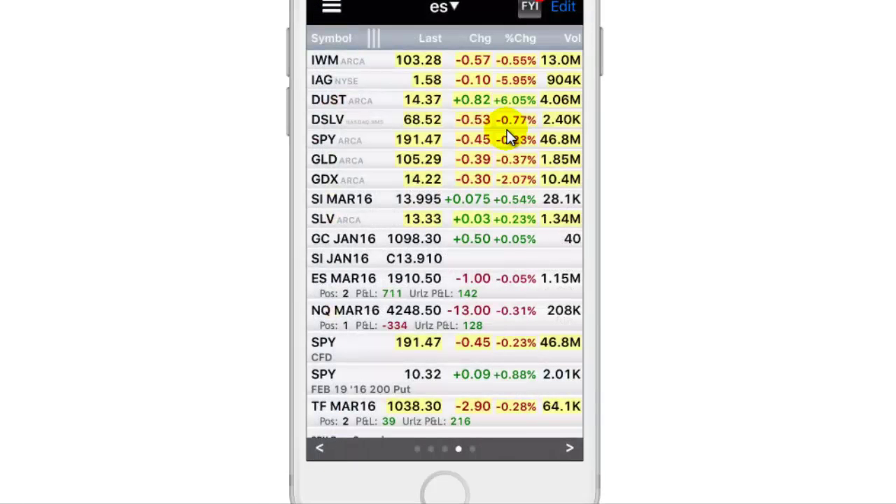
Scroll the es watchlist, now showing SPY at 191.47, after sending the order.
scroll(507, 130, down, 5)
Scroll to the SPY Bull Spread to check its fill of 5 at -1.02.
scroll(507, 129, down, 5)
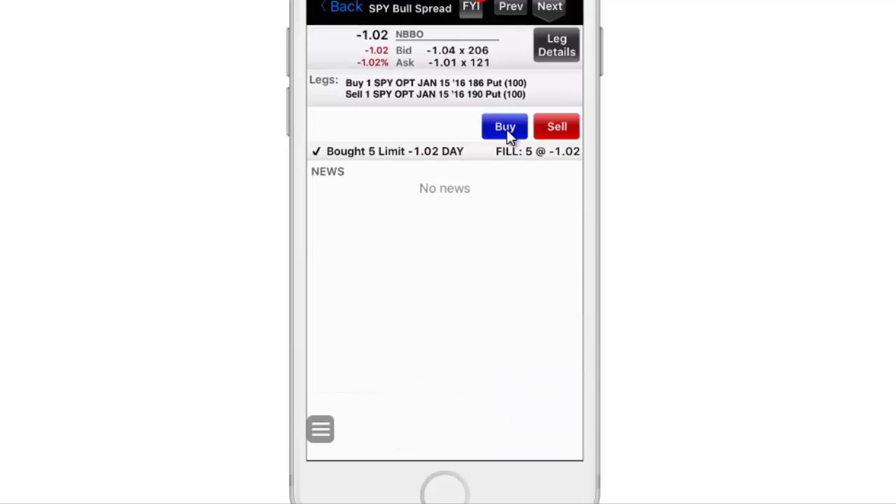